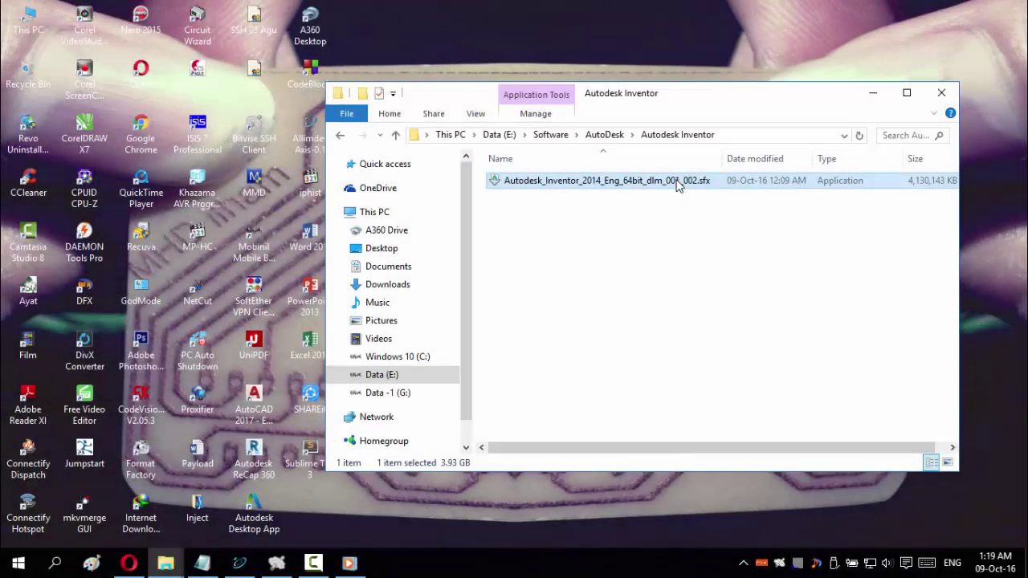
Run the part 1 Inventor installer into C:\Autodesk\ and dismiss its missing-file error
right_click(678, 185)
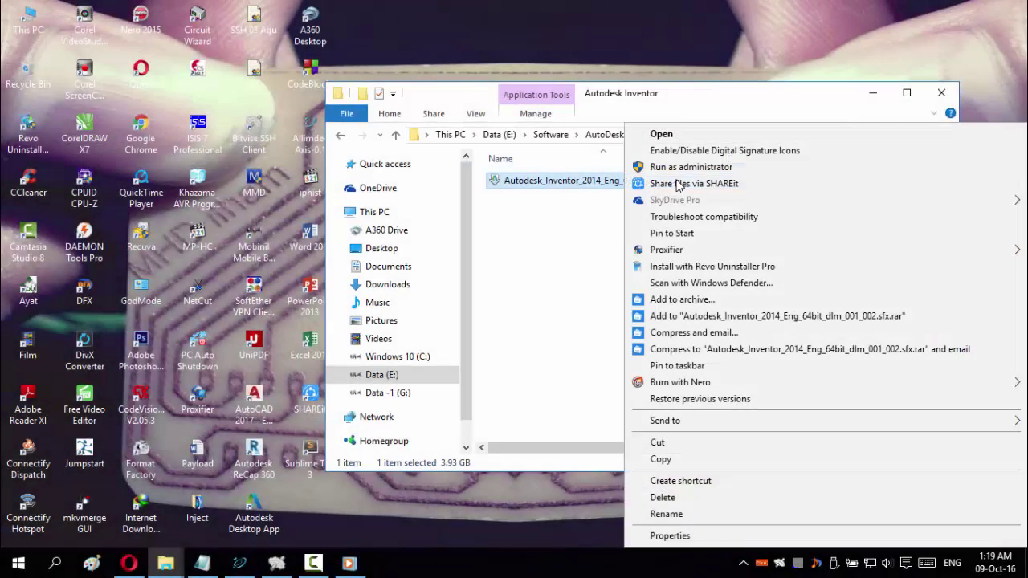
left_click(681, 132)
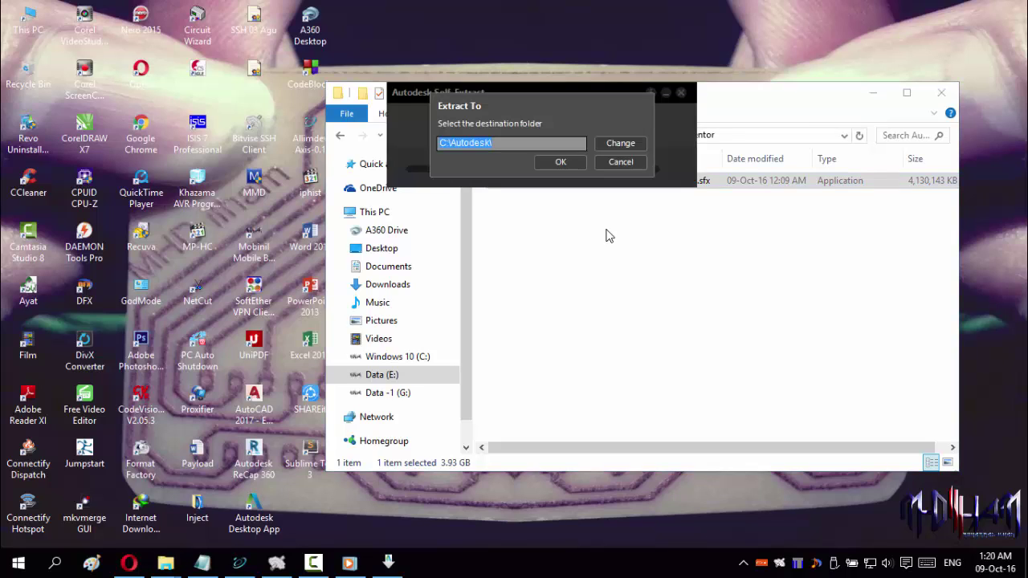
left_click(560, 162)
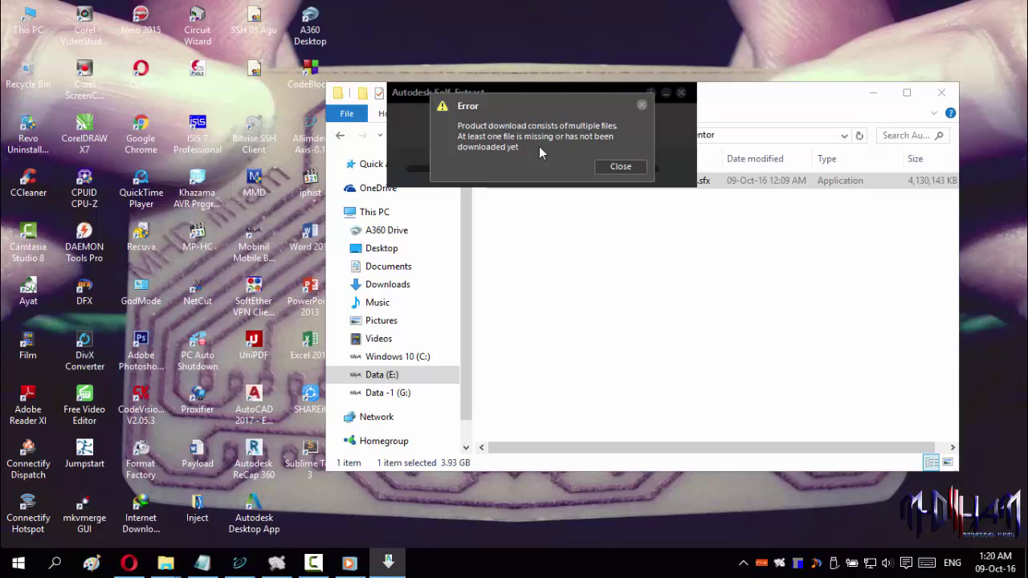
left_click(617, 167)
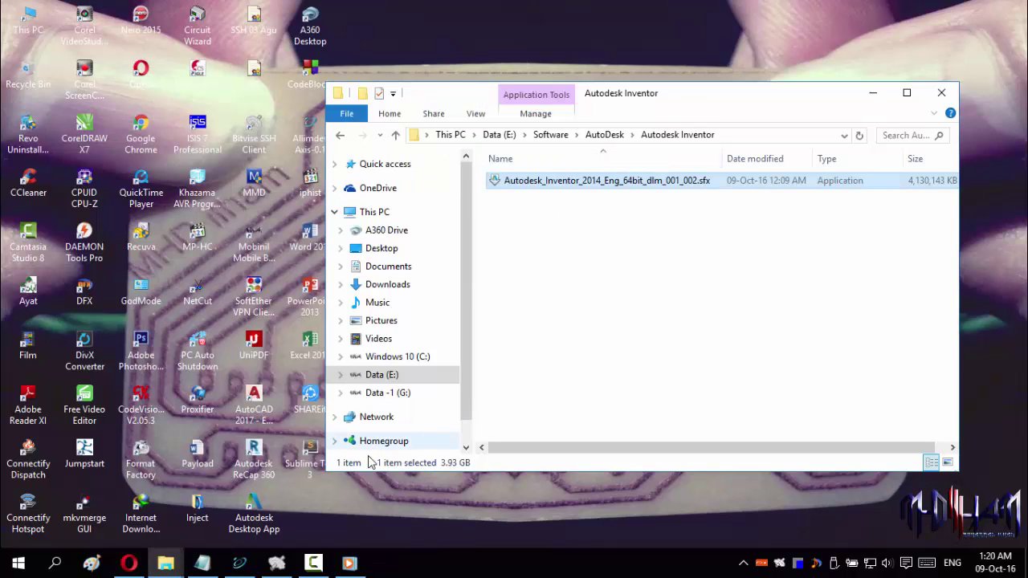
Copy the Autodesk virtual agent web address from the Notepad note and switch to Opera
left_click(202, 562)
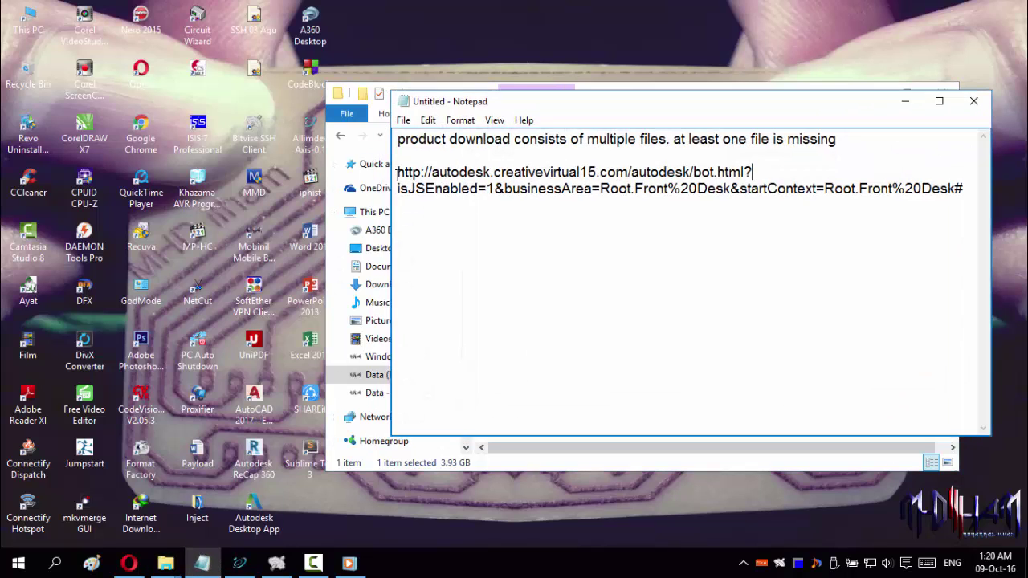
left_click_drag(399, 173, 967, 188)
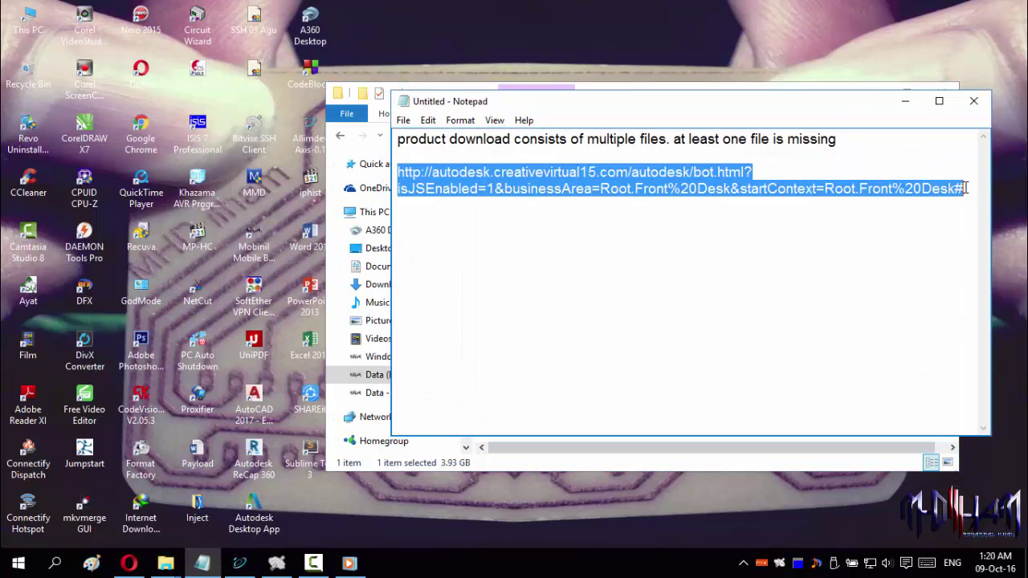
right_click(710, 173)
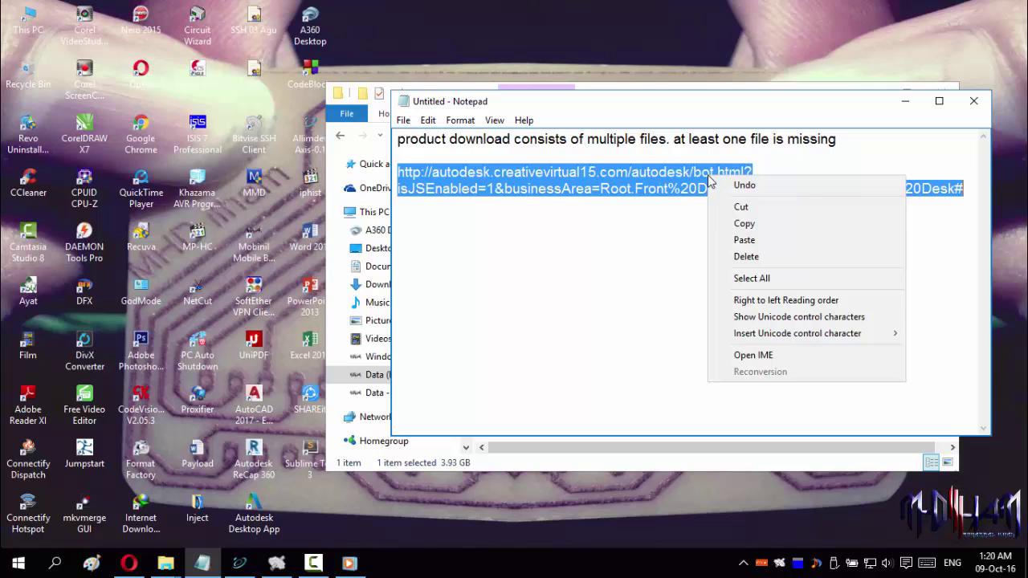
left_click(748, 224)
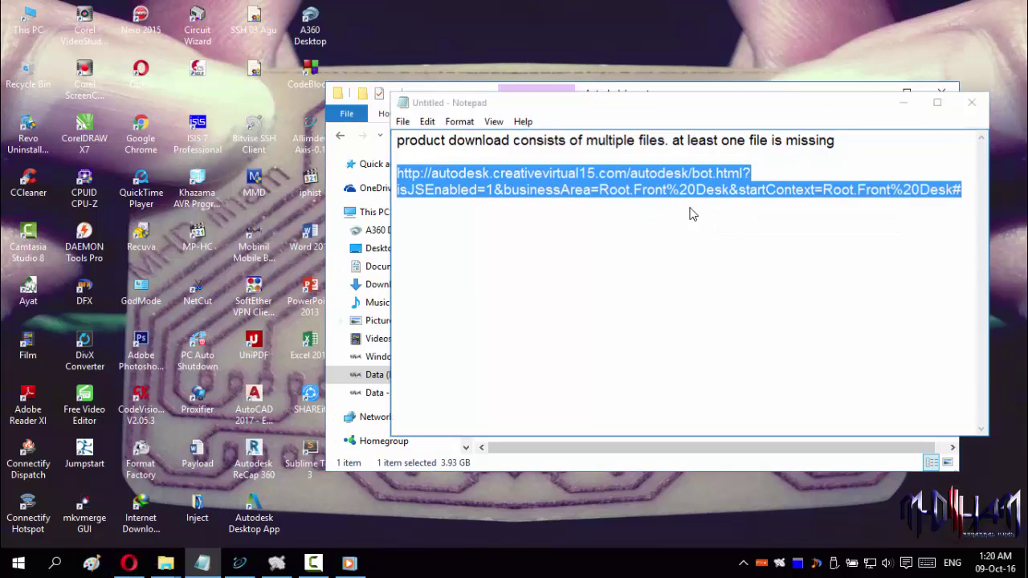
left_click(905, 101)
left_click(130, 564)
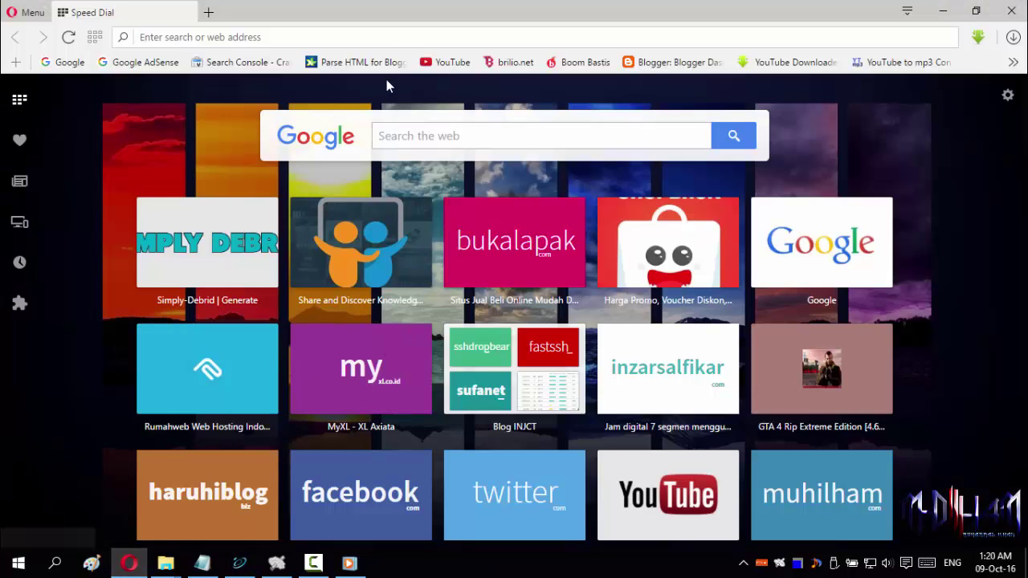
Paste the copied virtual agent address into Opera's address bar and load the page
right_click(393, 37)
left_click(461, 106)
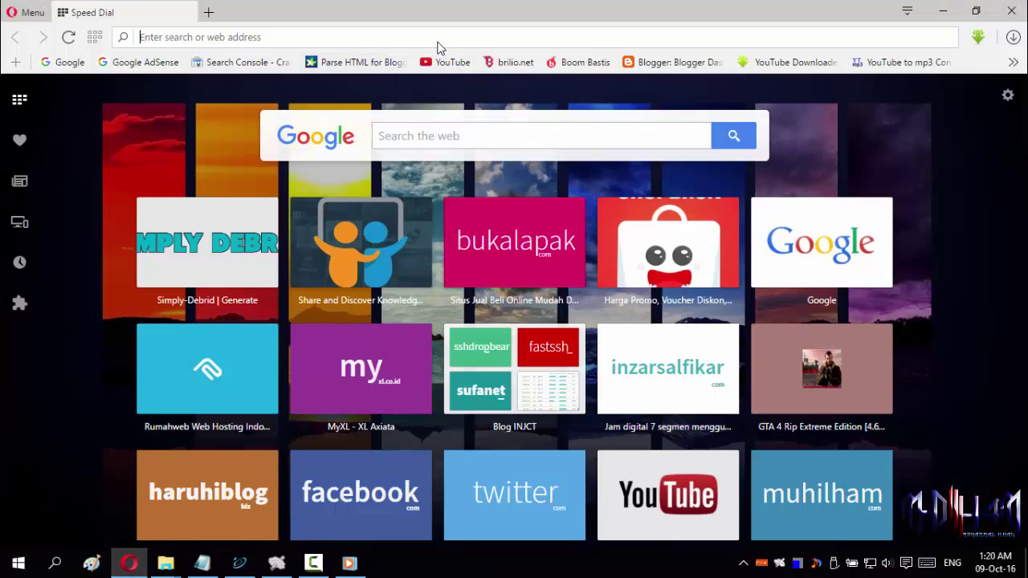
key("ctrl+v")
key("Return")
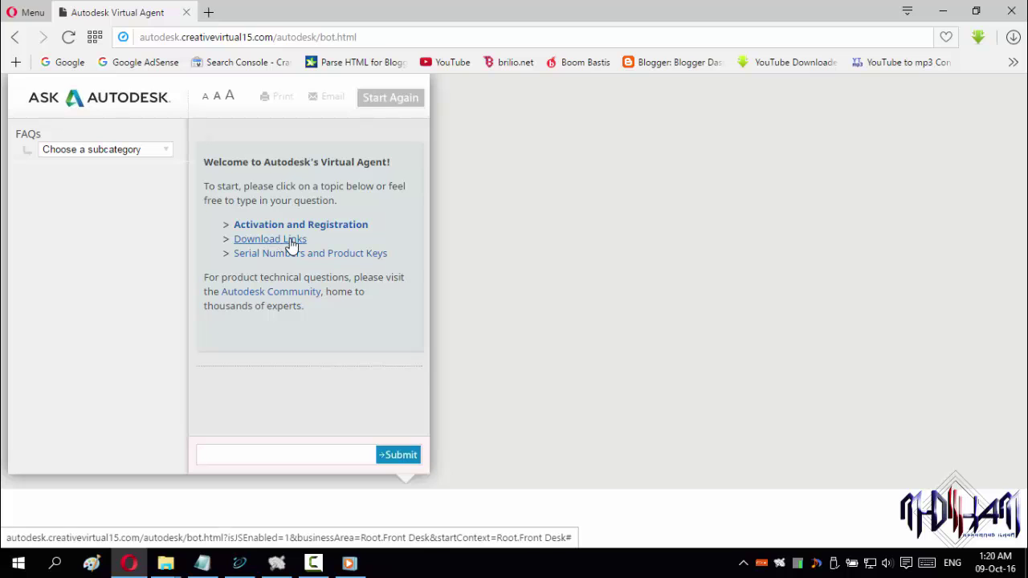
Ask the agent for Download Links and scroll down to the Inventor Products entry
left_click(292, 245)
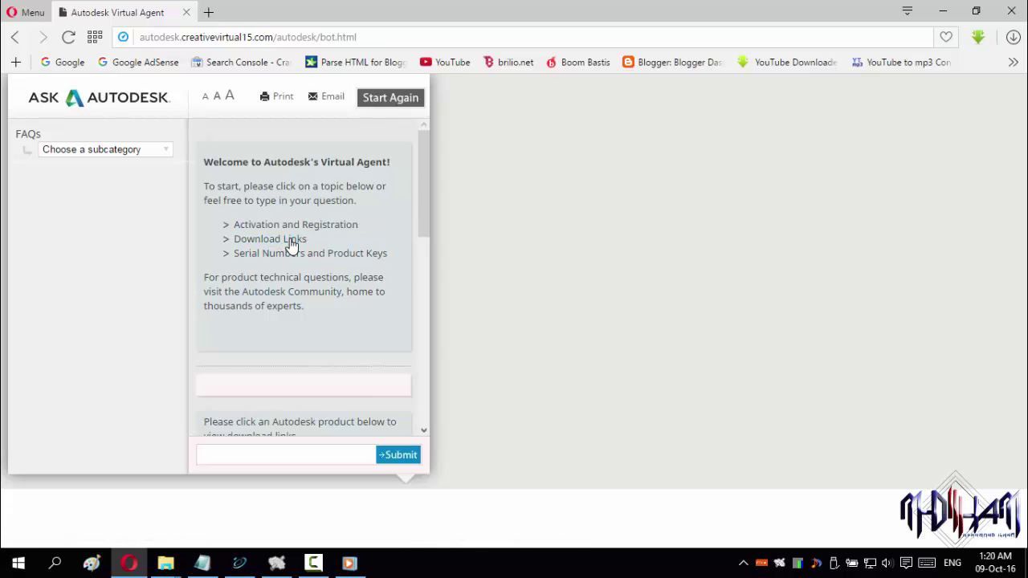
scroll(328, 291, "down", 2)
scroll(329, 294, "down", 1)
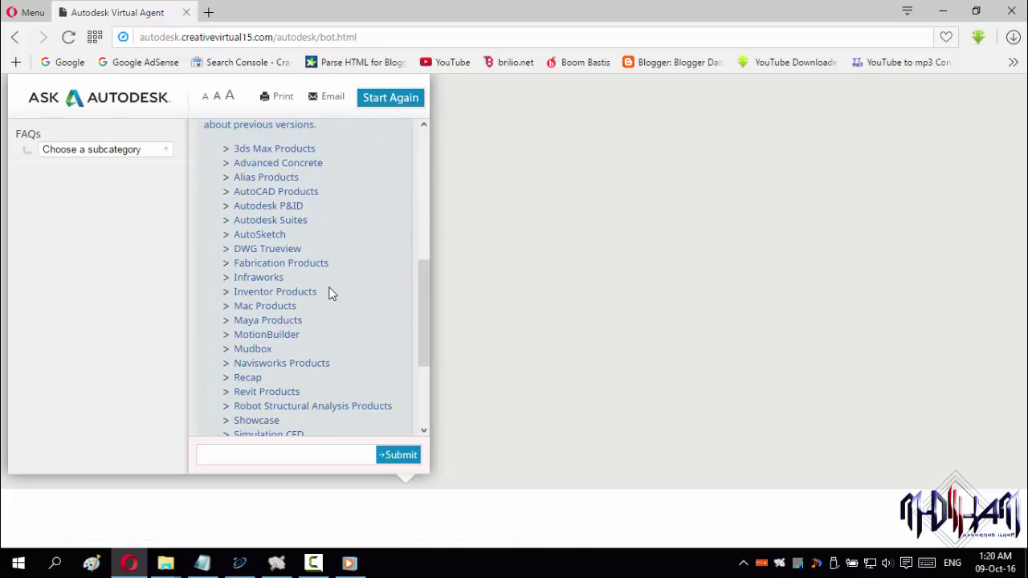
scroll(319, 367, "down", 1)
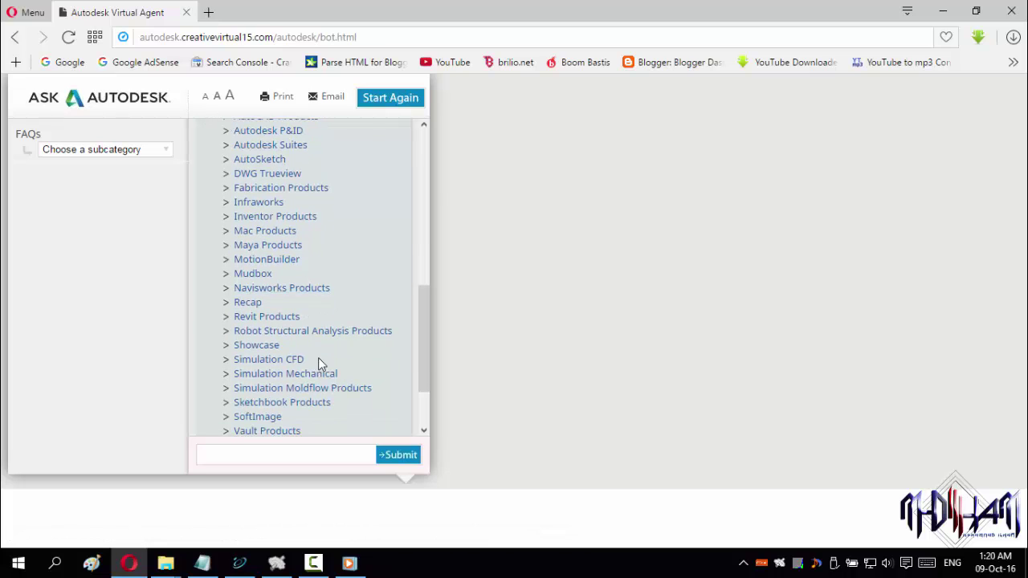
left_click_drag(333, 216, 240, 217)
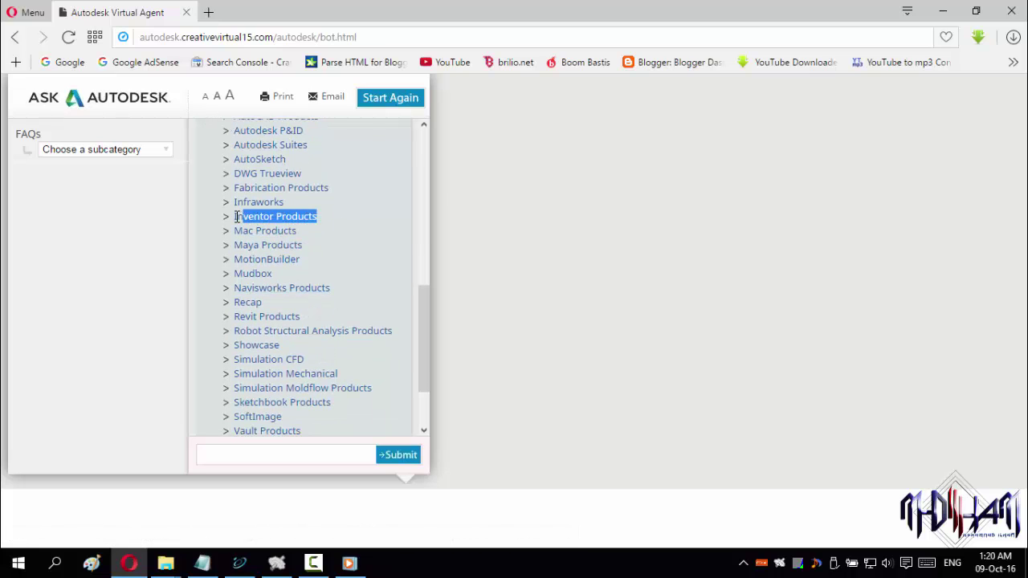
Under Inventor Products choose Autodesk Inventor, then open the Inventor 2014 64 Bit Part 2 link
left_click(321, 218)
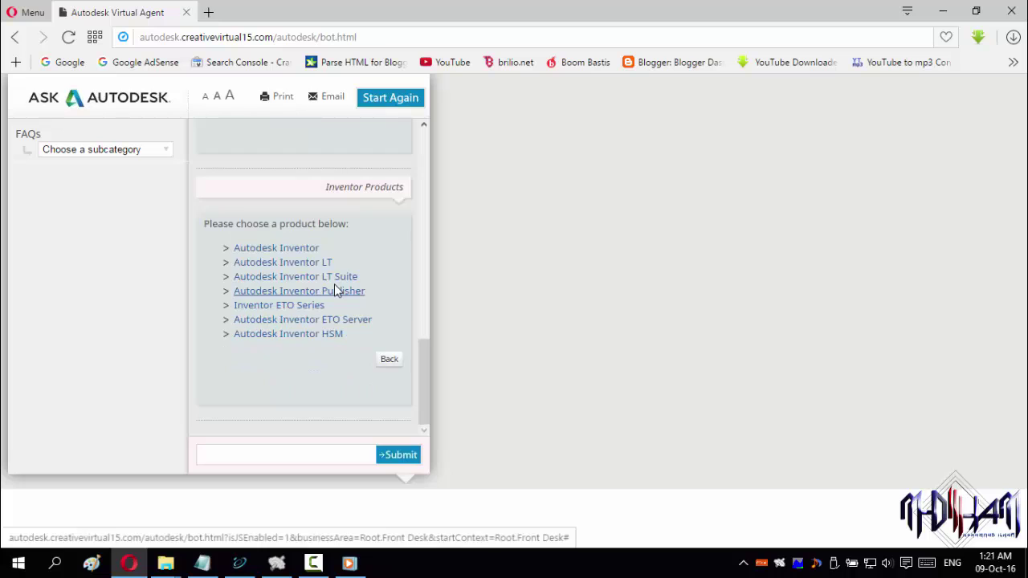
left_click(277, 248)
scroll(321, 233, "down", 5)
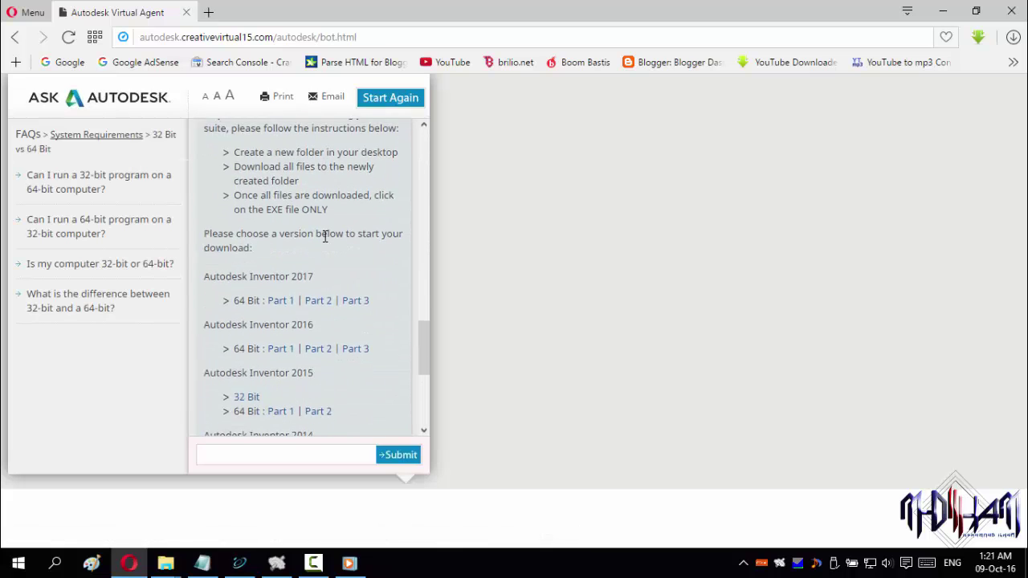
left_click_drag(313, 209, 204, 209)
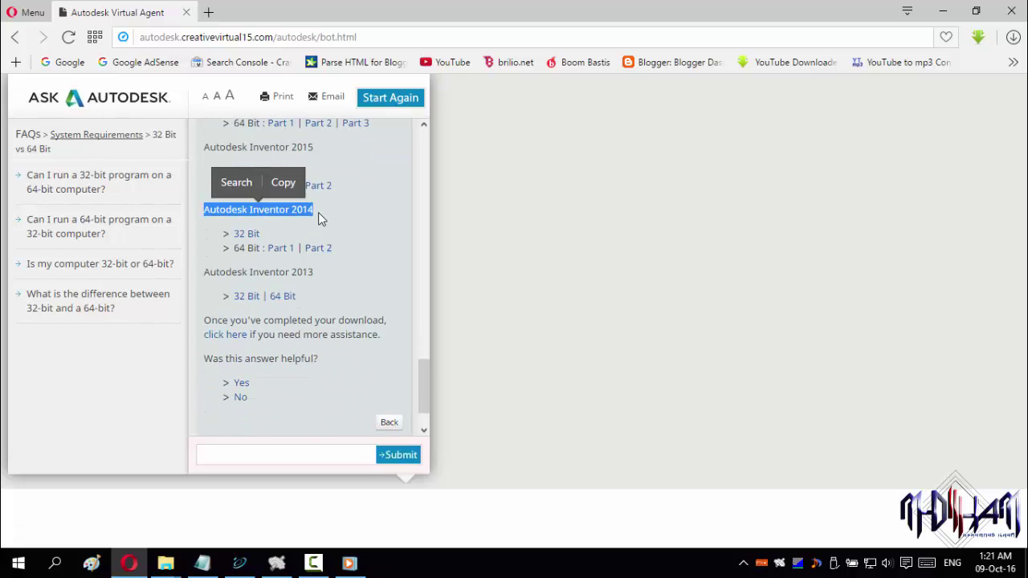
left_click(350, 230)
left_click_drag(297, 248, 344, 245)
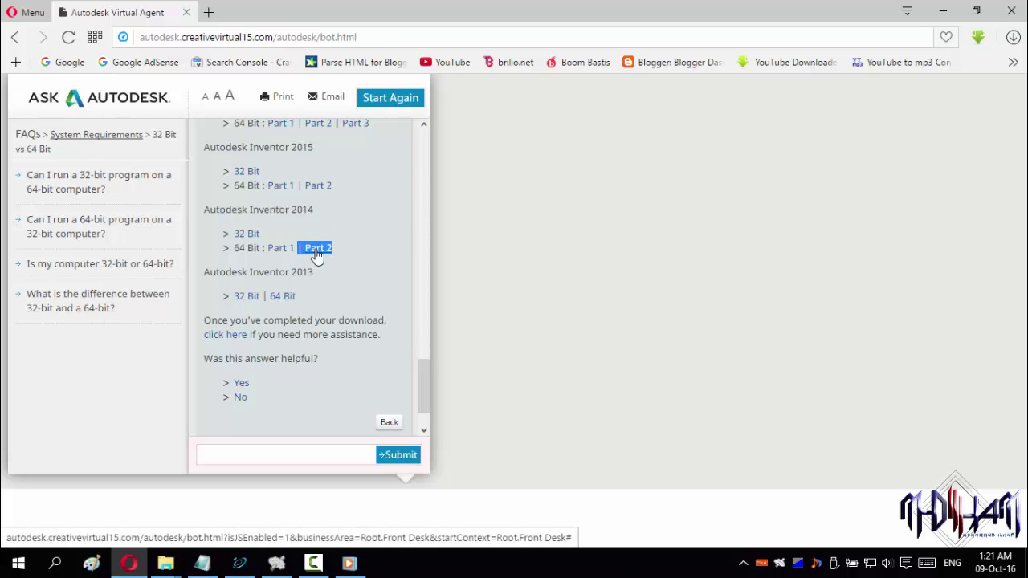
left_click(316, 248)
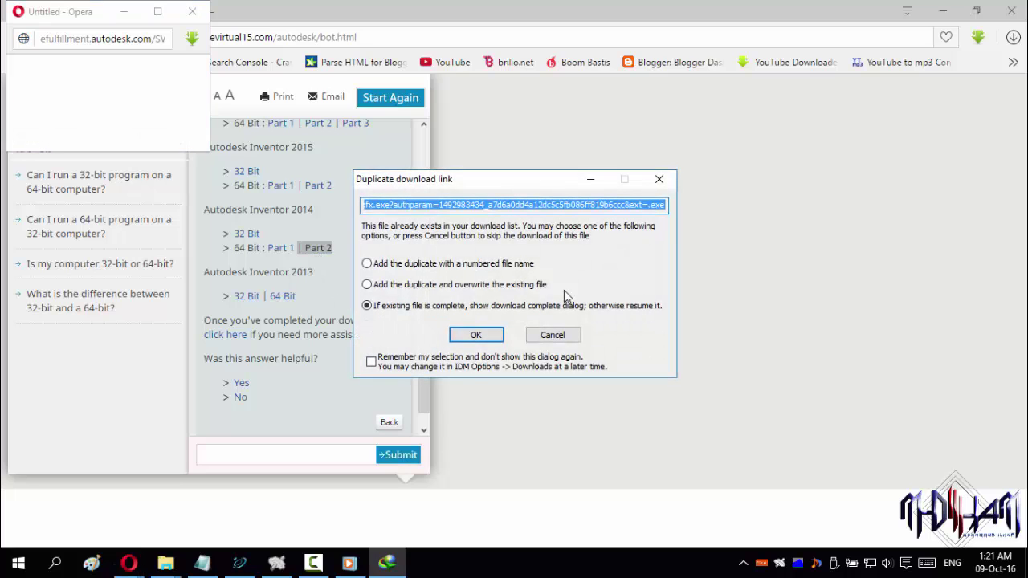
Confirm the duplicate download link so the 154.20 MB Part 2 file downloads
left_click(485, 205)
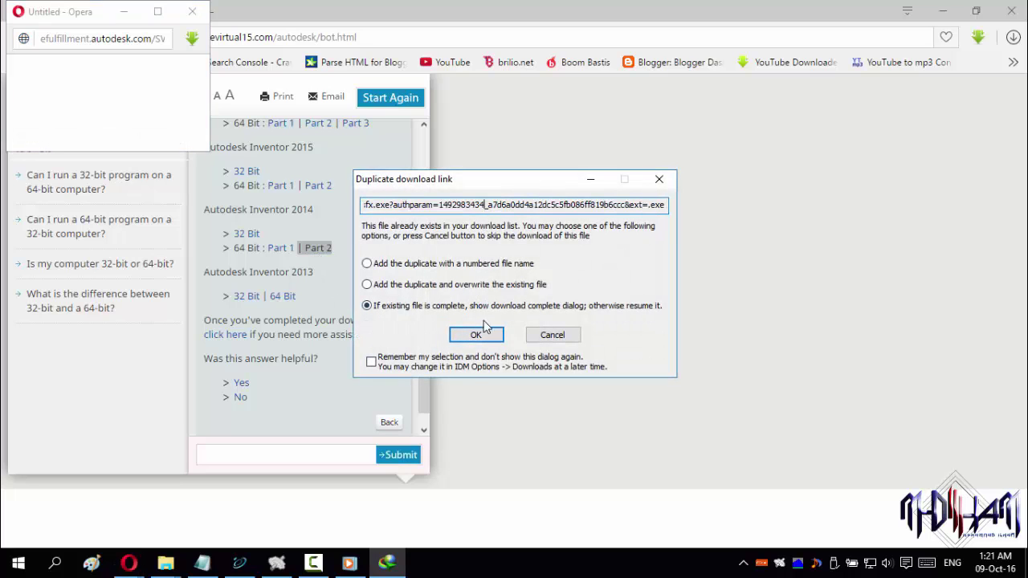
left_click(476, 335)
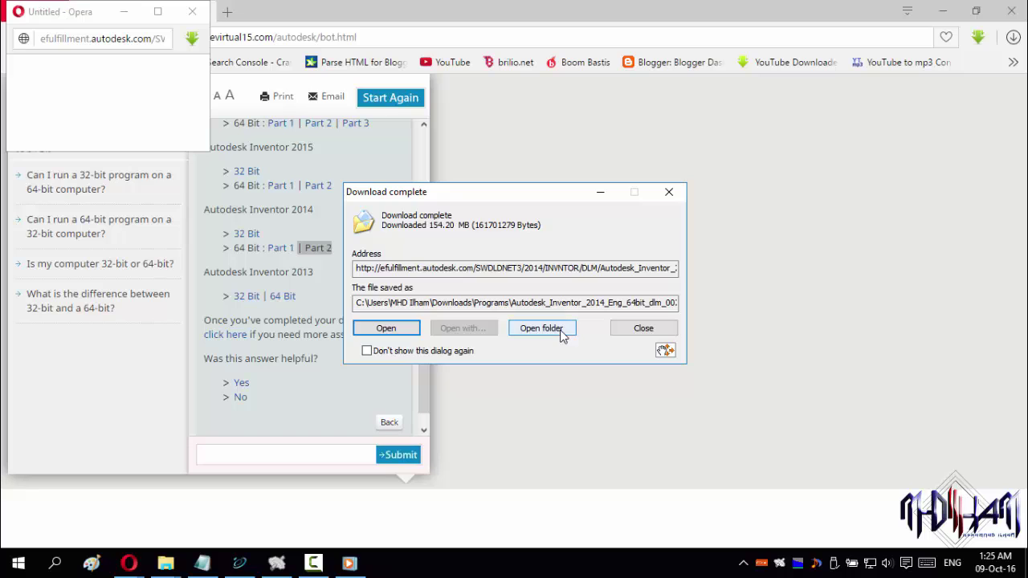
Copy Autodesk_Inventor_2014_Eng_64bit_dlm_002_002.sfx from Downloads\Programs and bring up the Autodesk Inventor folder
left_click(562, 336)
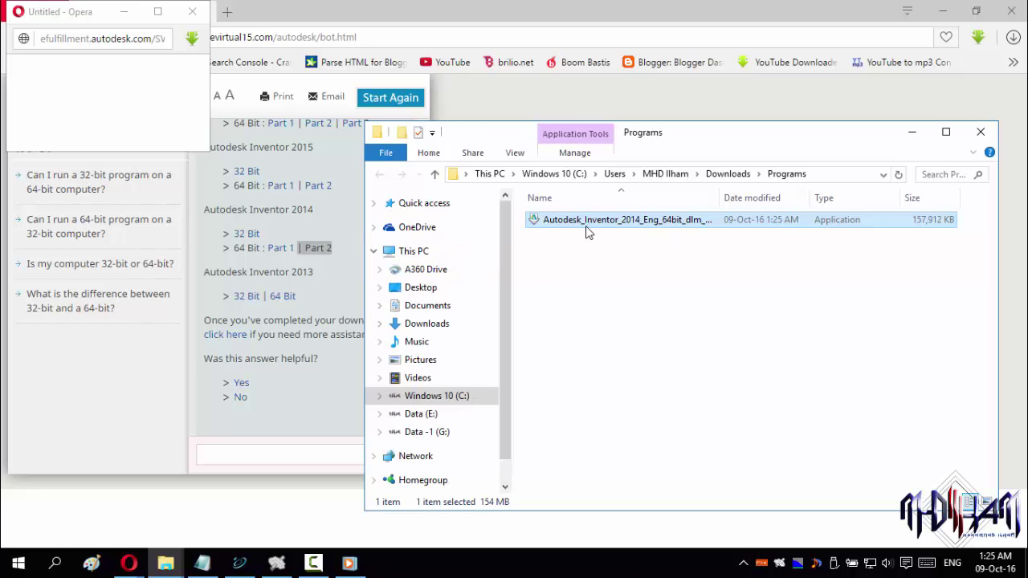
key("Menu")
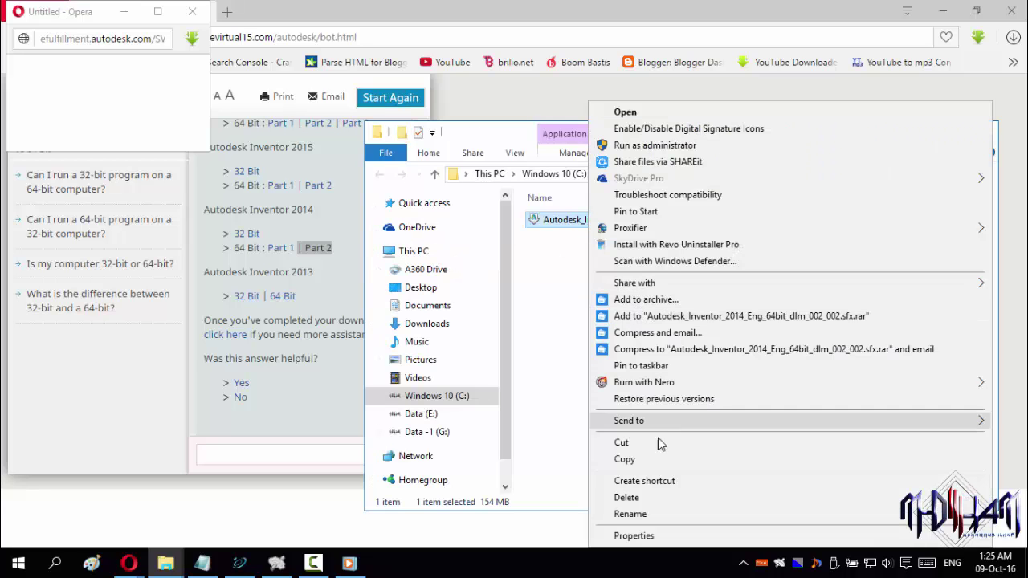
left_click(656, 459)
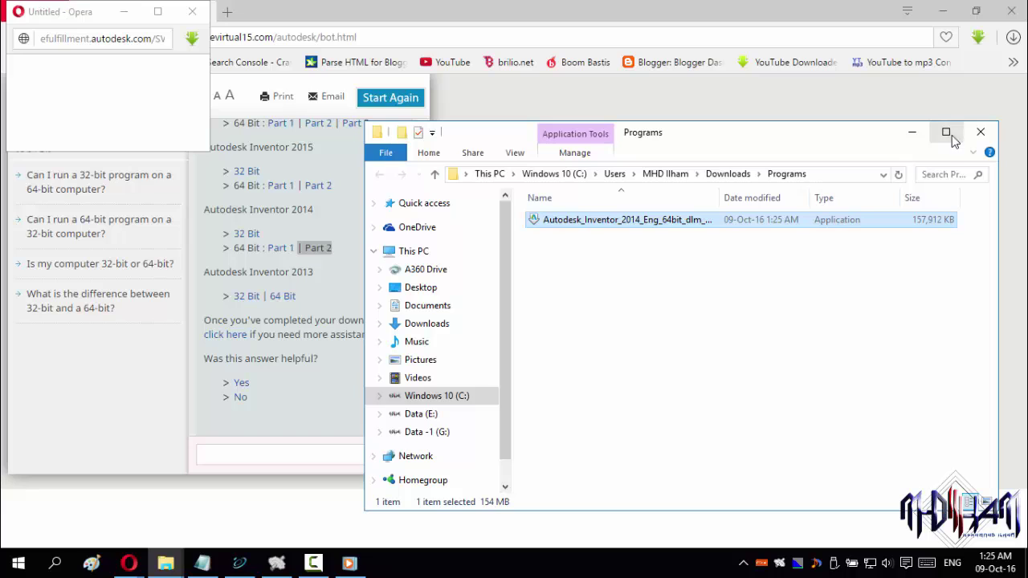
left_click(978, 133)
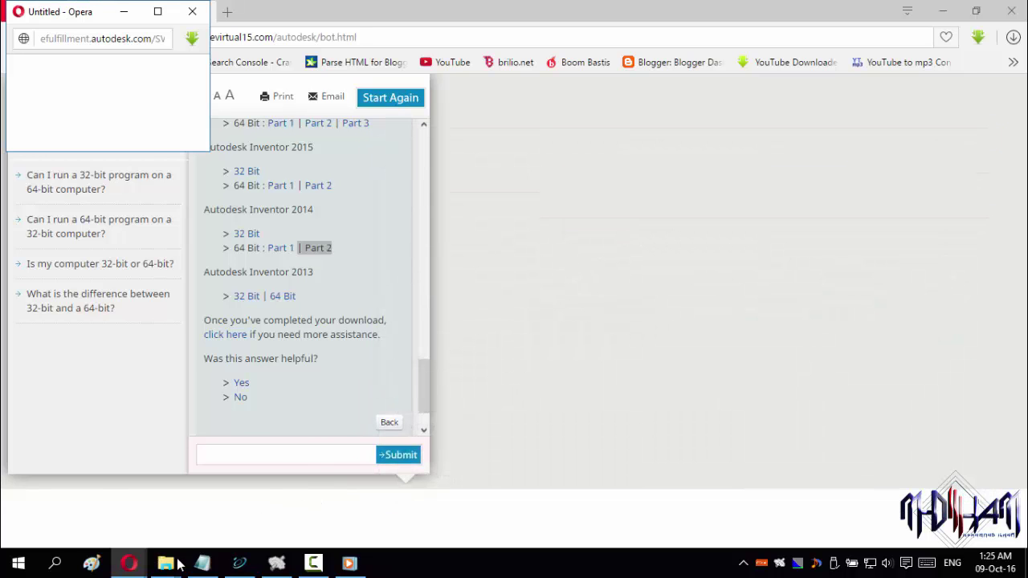
mouse_move(178, 564)
left_click(126, 509)
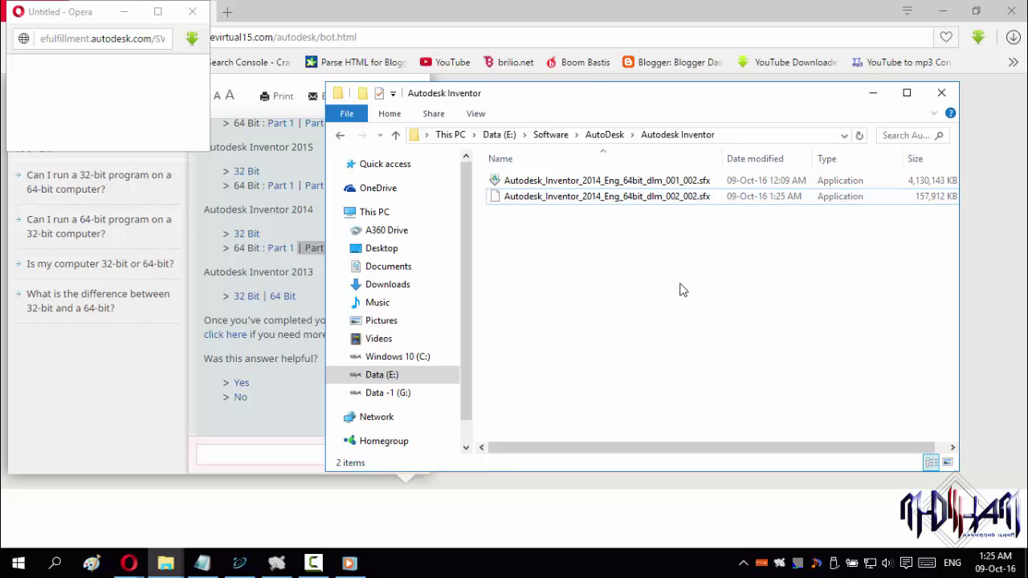
Refresh the Autodesk Inventor folder, select the part 1 installer, and close and minimize Opera
right_click(649, 244)
left_click(663, 306)
left_click(664, 200)
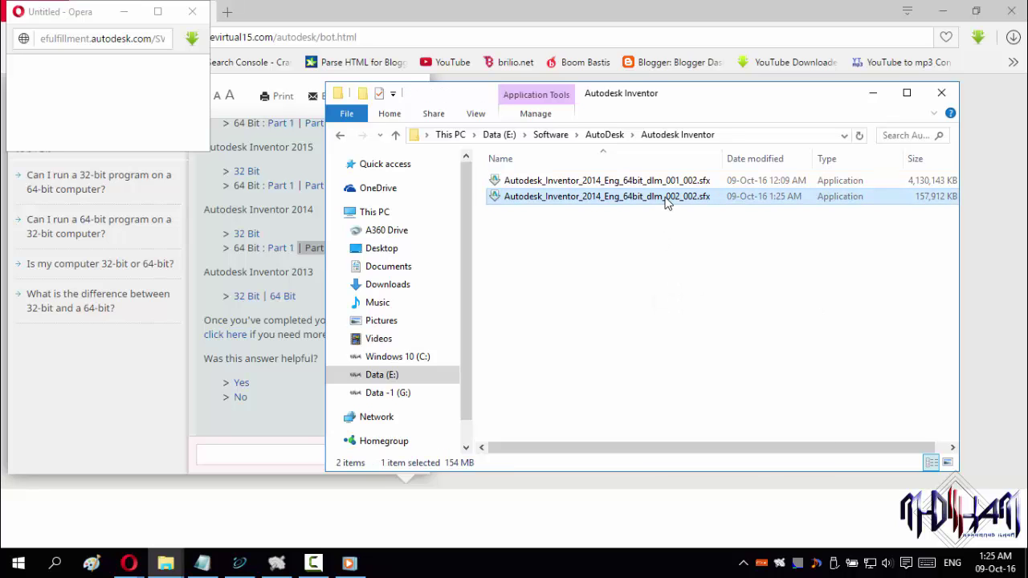
left_click(672, 182)
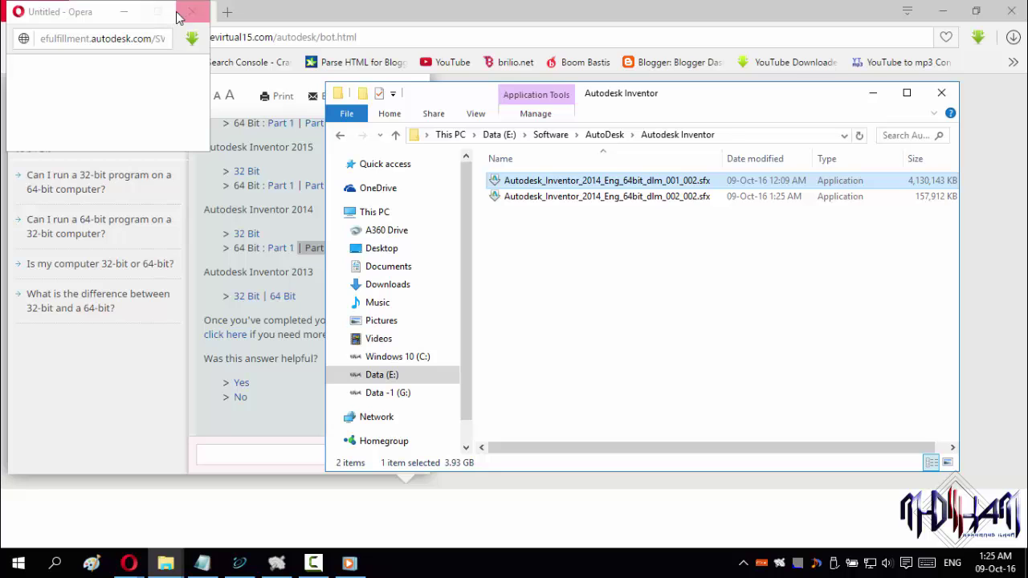
left_click(192, 11)
left_click(935, 10)
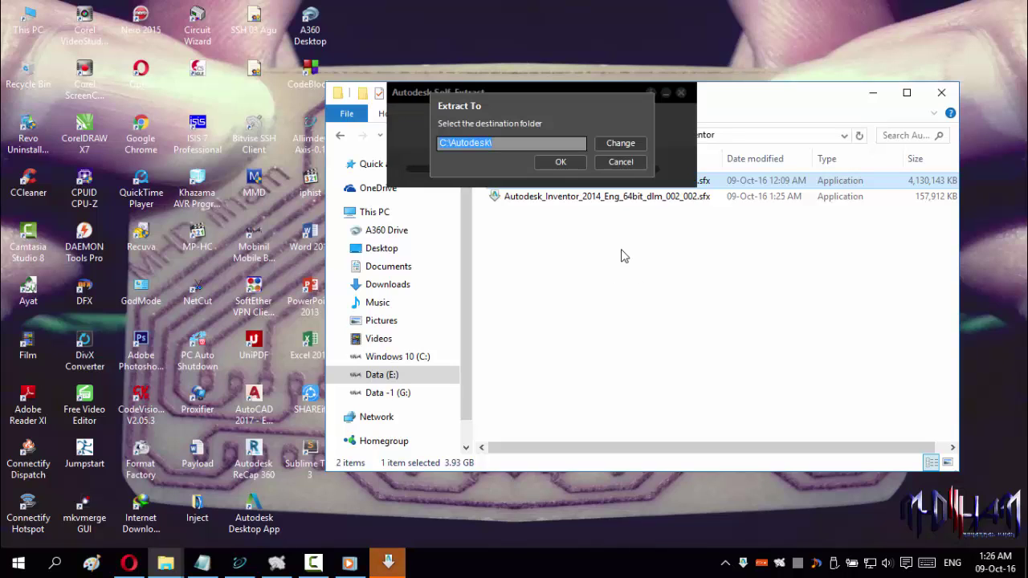
Accept C:\Autodesk\ as the destination to start extracting Autodesk_Inventor_2014_Eng_64bit_dlm
left_click(547, 163)
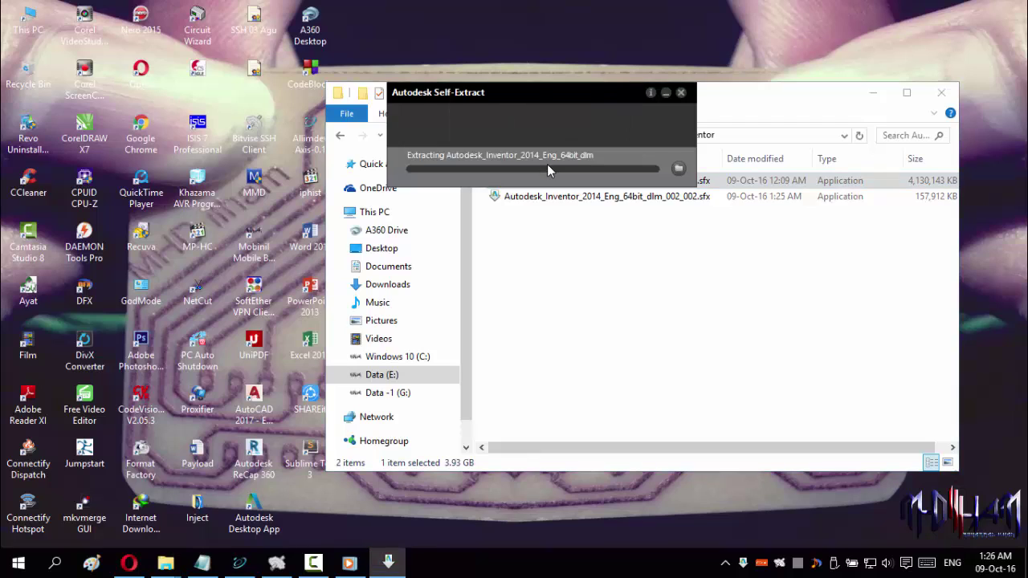